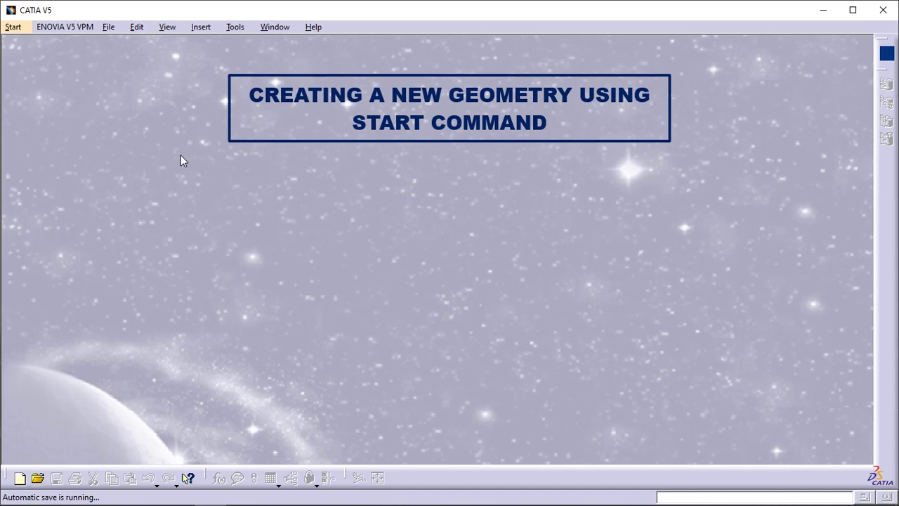
# Start the Sketcher workbench, keep the default part name Part1, and sketch on the xy plane
pyautogui.click(14, 28)
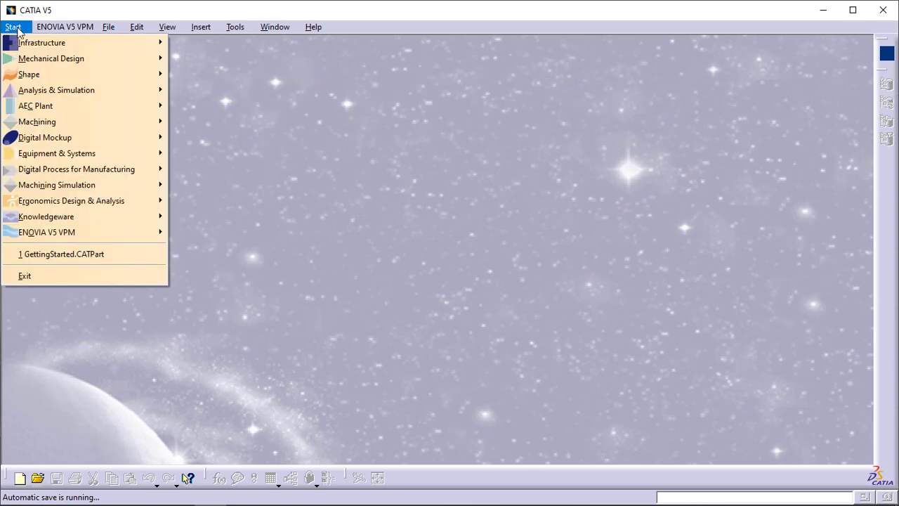
pyautogui.moveTo(84, 60)
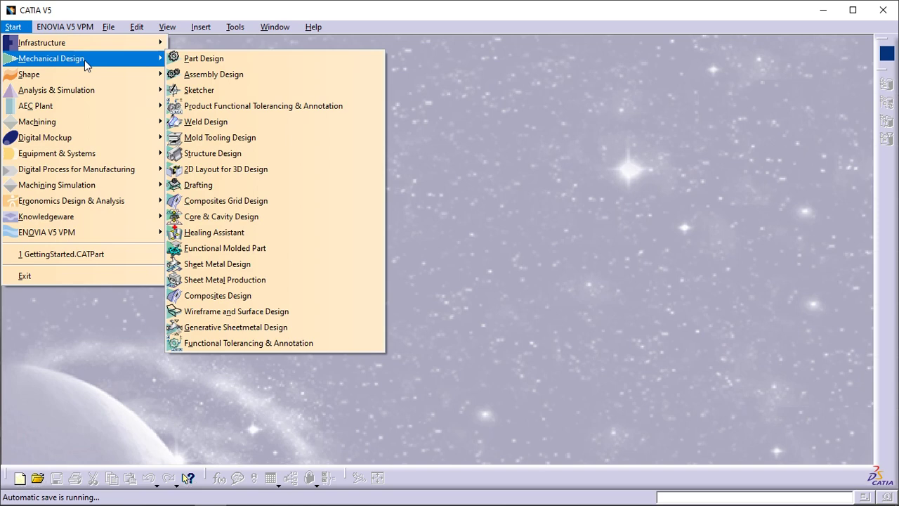
pyautogui.click(199, 91)
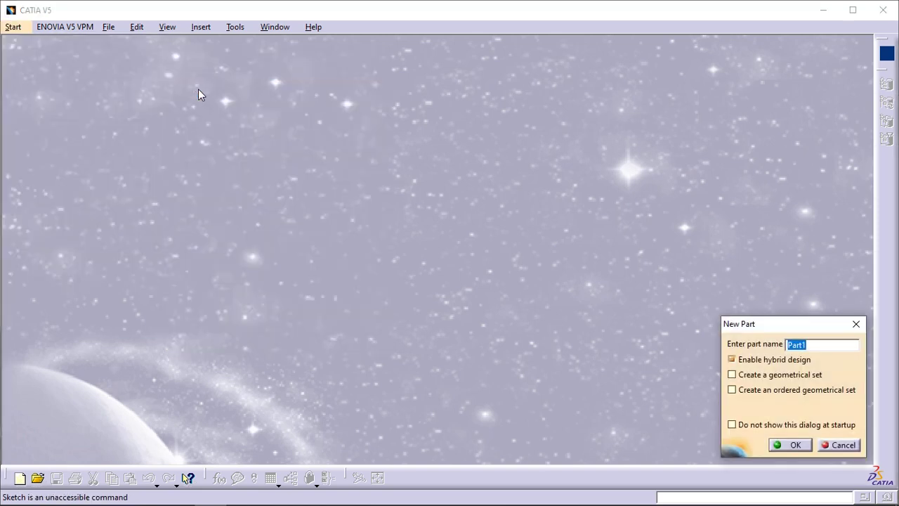
pyautogui.click(792, 446)
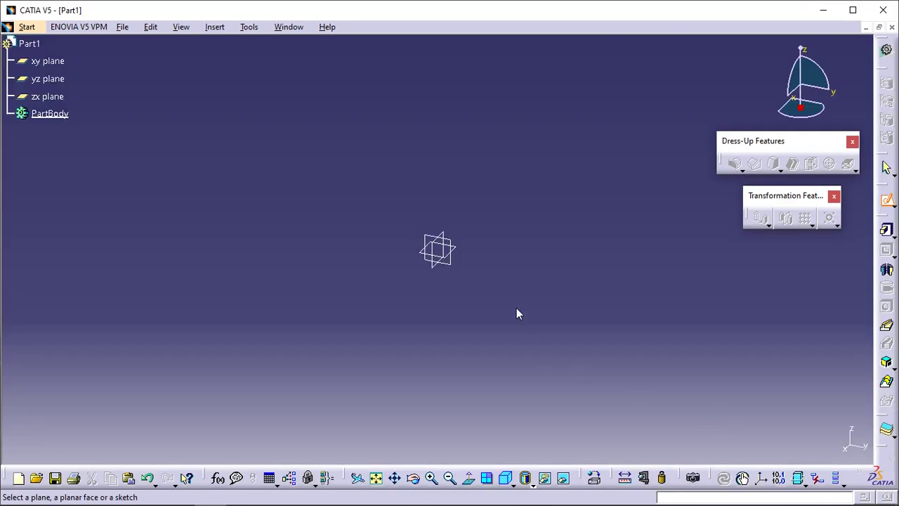
pyautogui.click(462, 248)
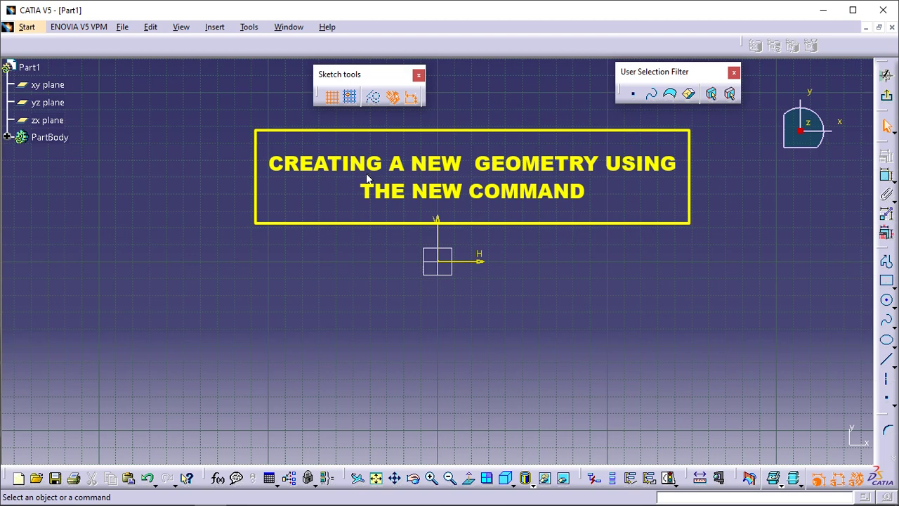
# Create a new Part document with File > New, keeping the default name Part2
pyautogui.click(123, 28)
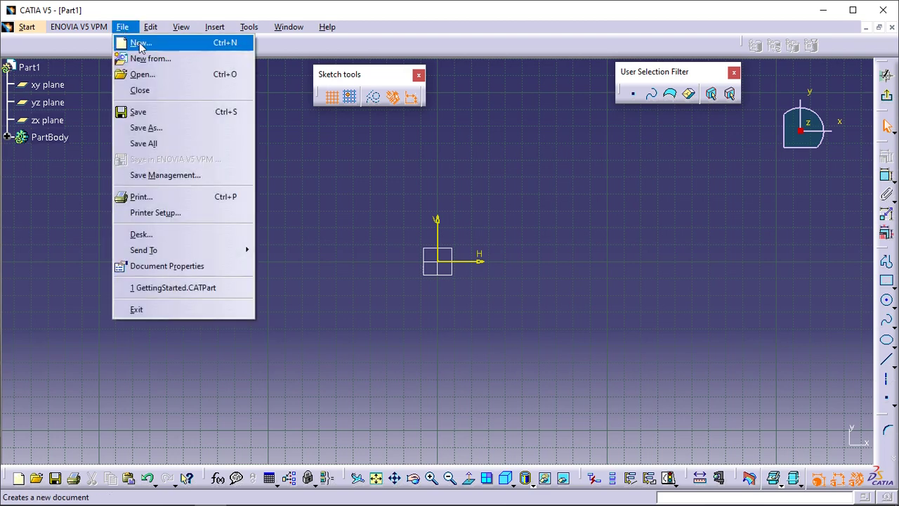
pyautogui.click(140, 44)
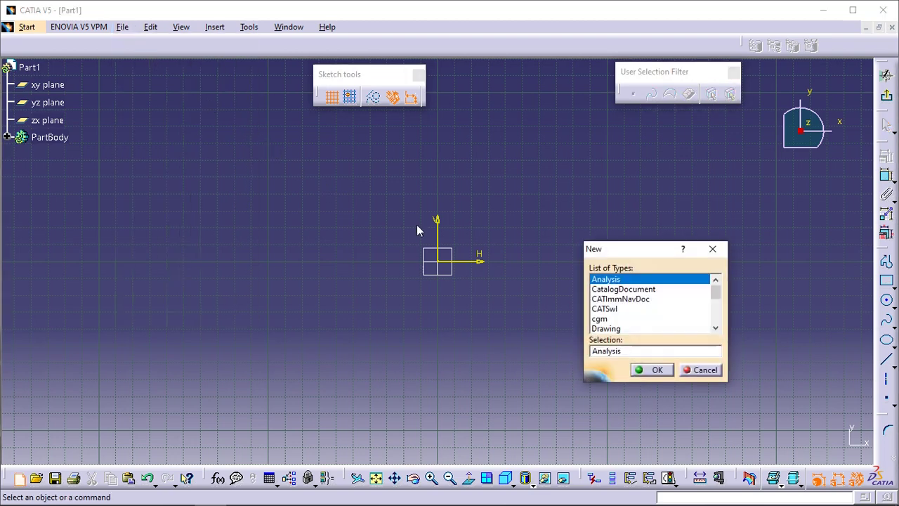
pyautogui.scroll(-2, 709, 315)
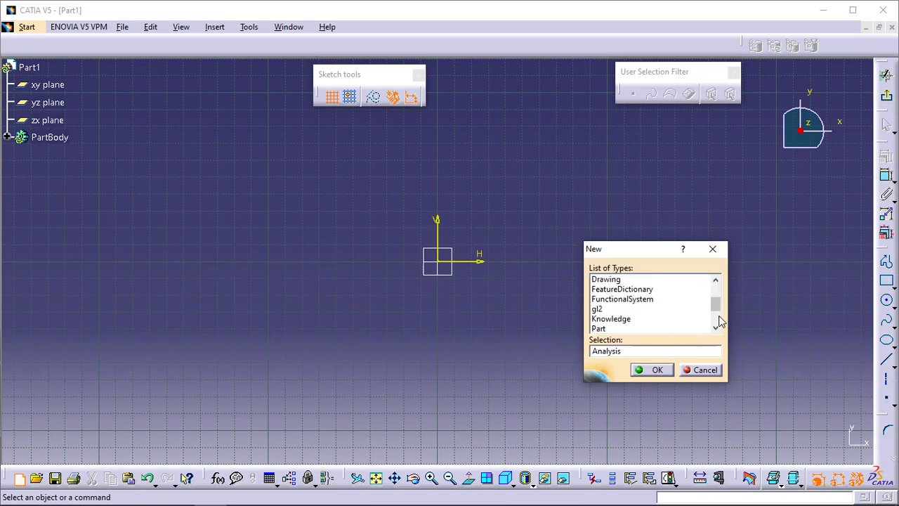
pyautogui.click(673, 327)
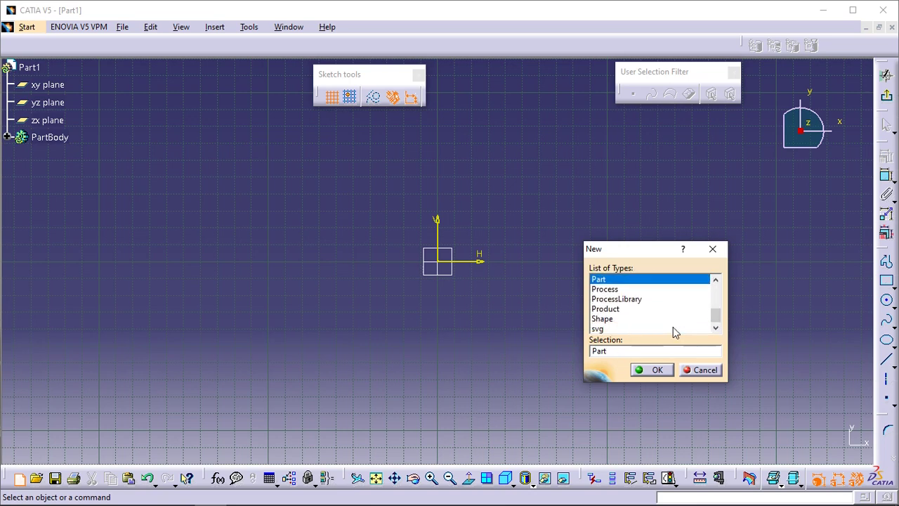
pyautogui.click(651, 370)
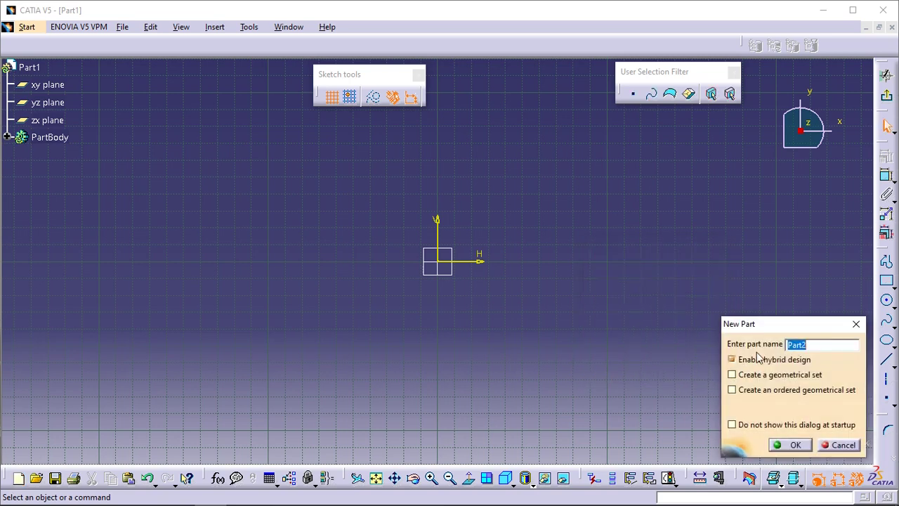
pyautogui.click(792, 445)
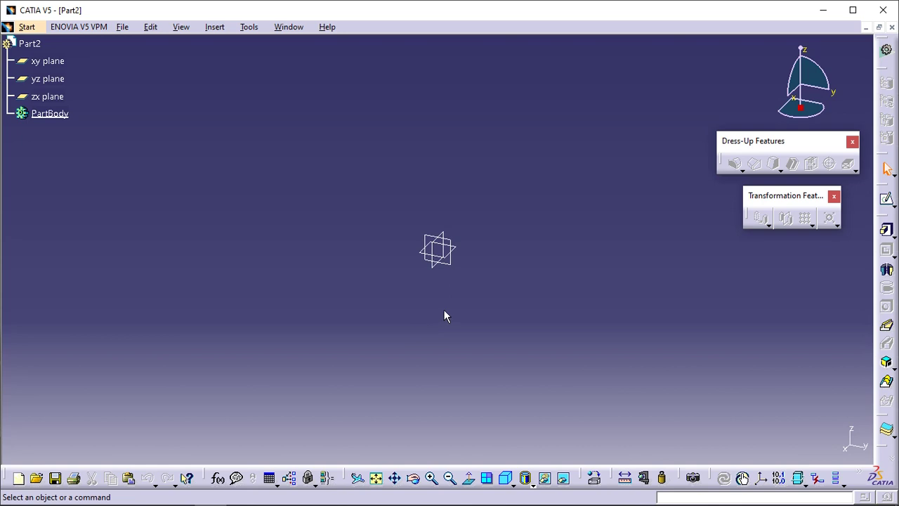
# Open a sketch on the xy plane and draw a rectangle in it
pyautogui.click(52, 62)
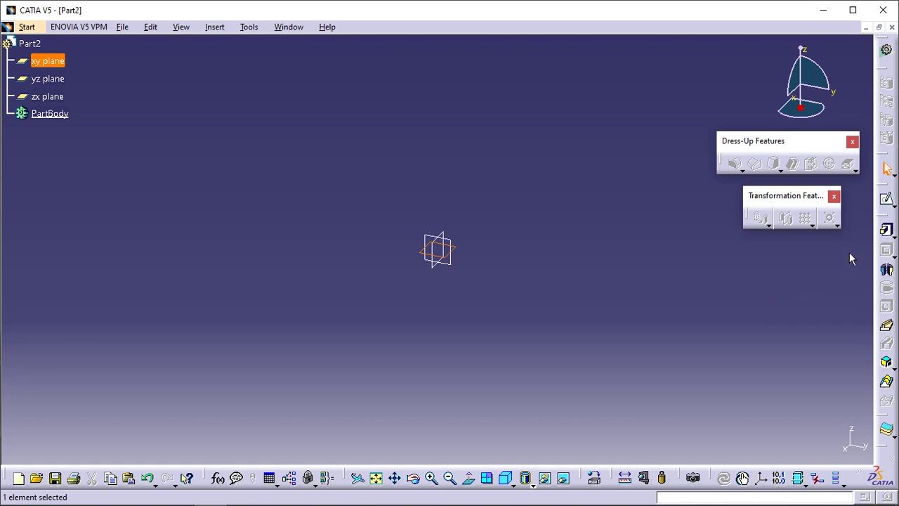
pyautogui.click(887, 202)
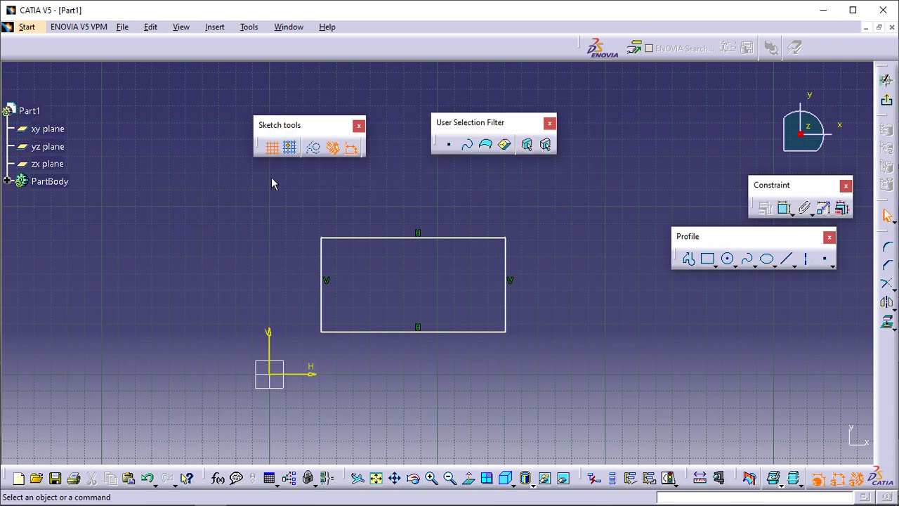
pyautogui.click(247, 31)
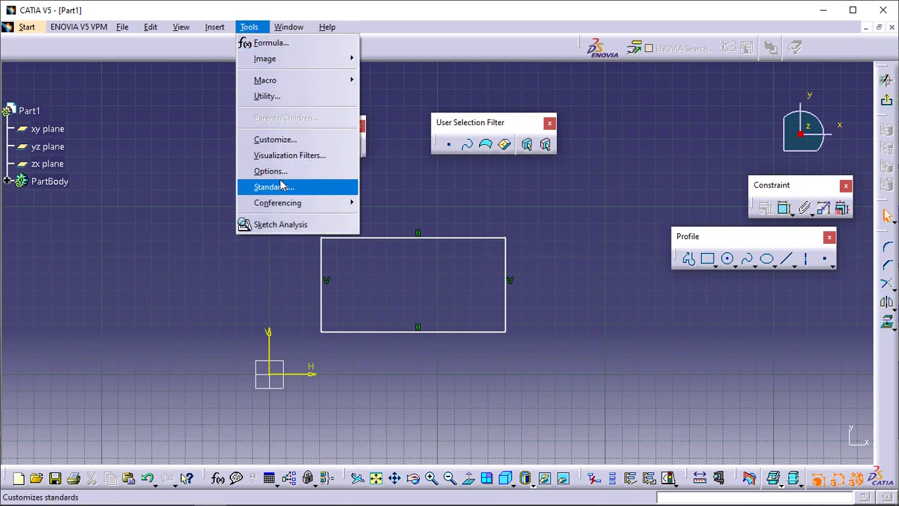
# Restore every toolbar to its default position from the Customize dialog's Toolbars list, then close it
pyautogui.click(280, 140)
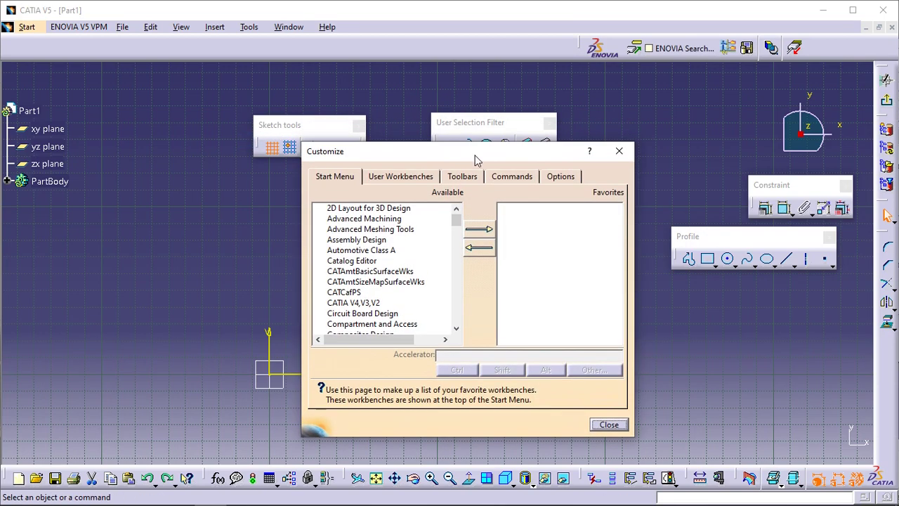
pyautogui.click(465, 175)
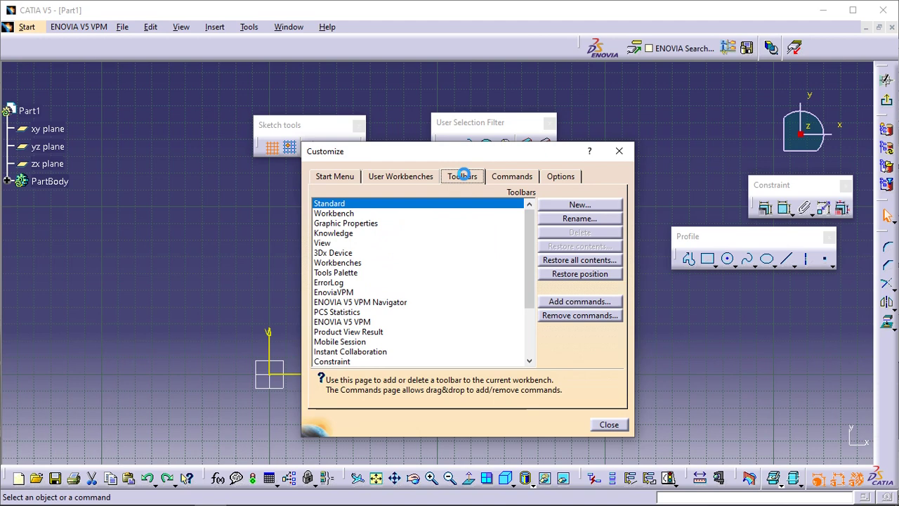
pyautogui.click(573, 276)
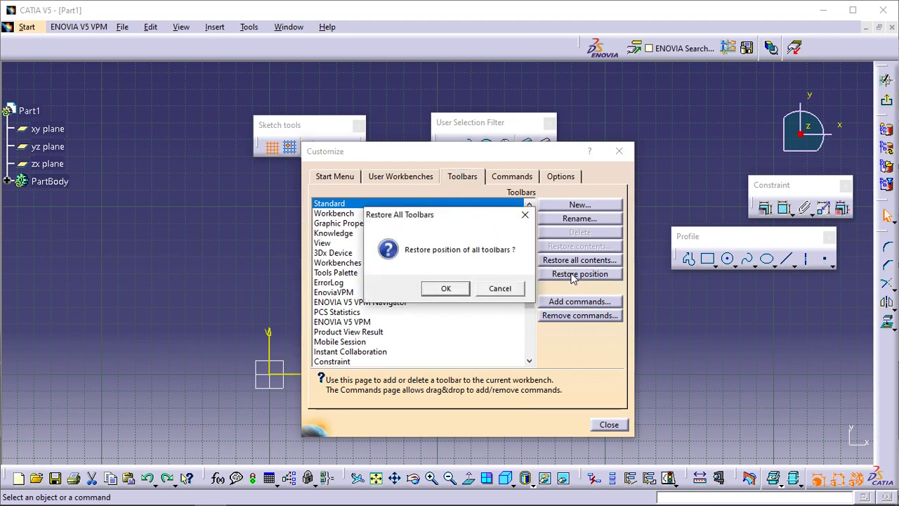
pyautogui.click(445, 290)
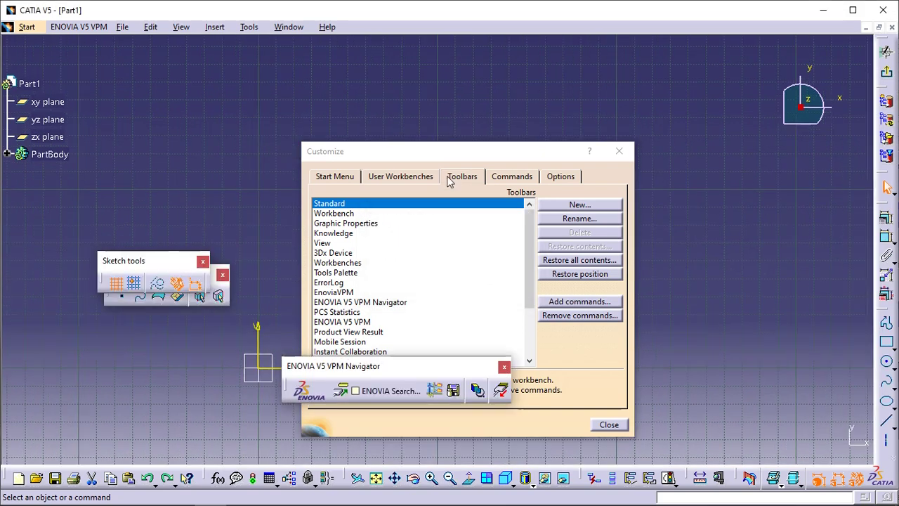
pyautogui.click(611, 425)
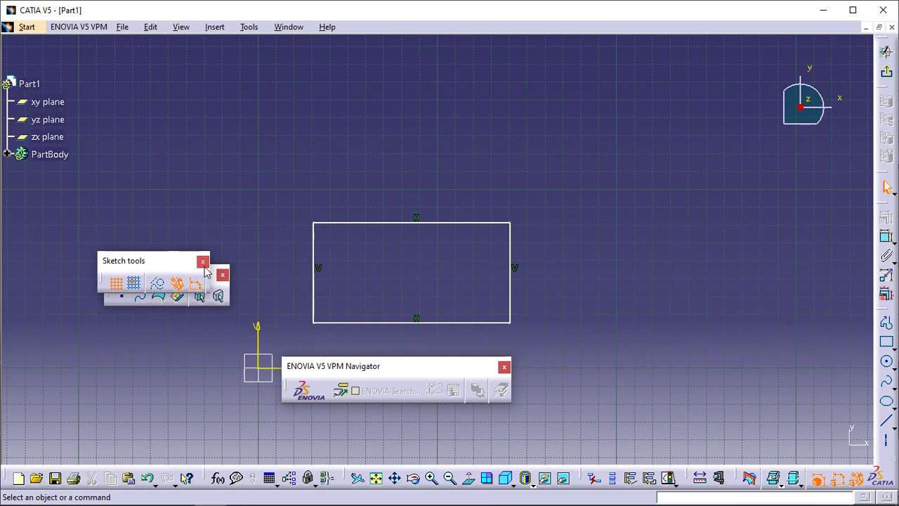
# Float the Profile, Constraint, Operation and Tools toolbars over the canvas and close ENOVIA VPM Navigator
pyautogui.moveTo(177, 260); pyautogui.dragTo(192, 188)
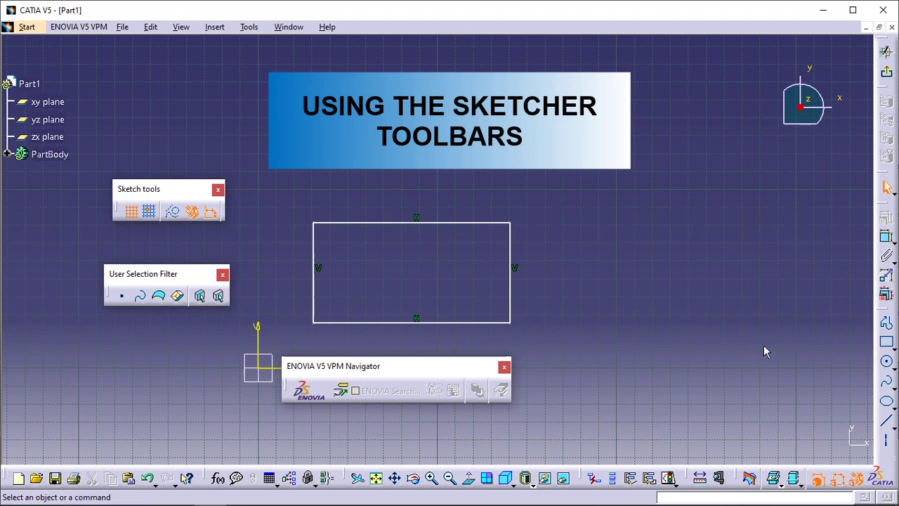
pyautogui.click(504, 366)
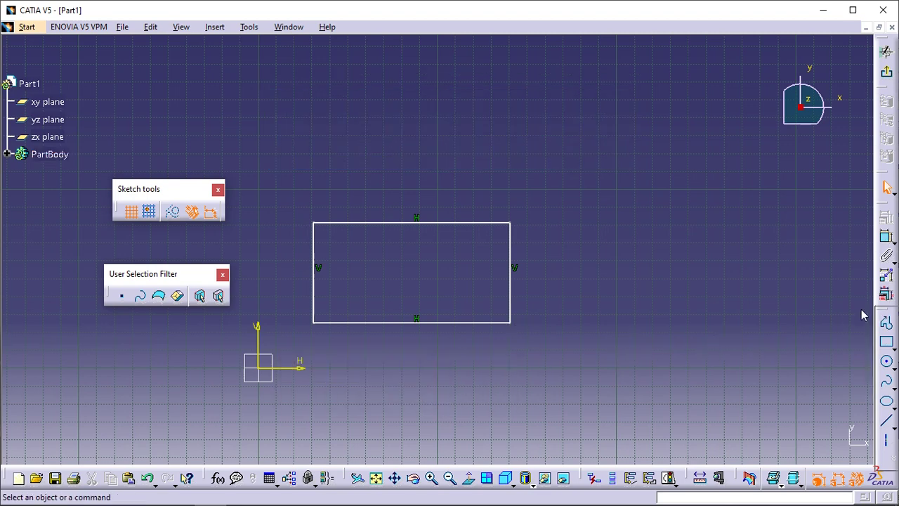
pyautogui.moveTo(699, 202); pyautogui.dragTo(719, 182)
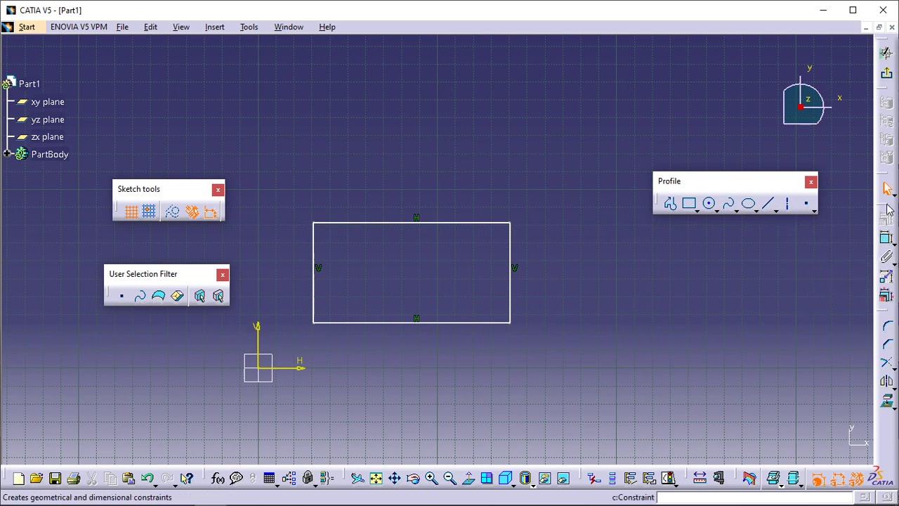
pyautogui.moveTo(738, 252); pyautogui.dragTo(703, 251)
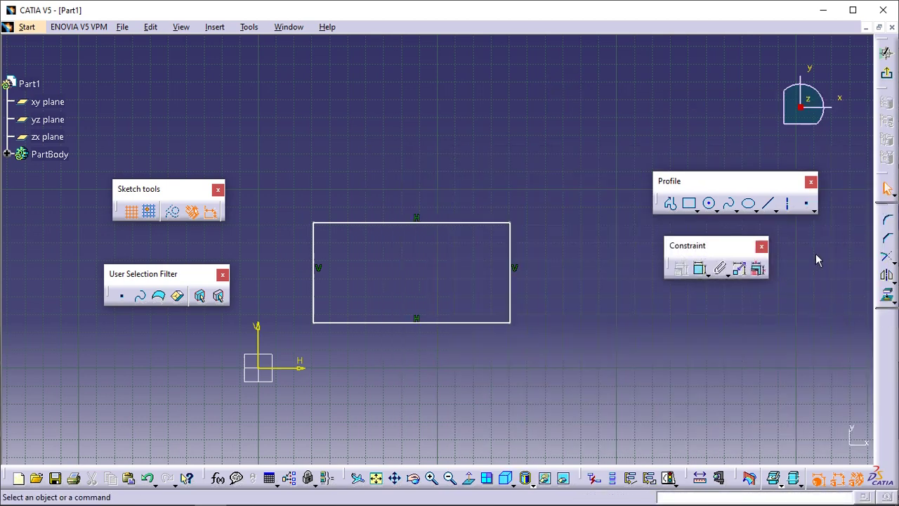
pyautogui.moveTo(718, 303); pyautogui.dragTo(686, 311)
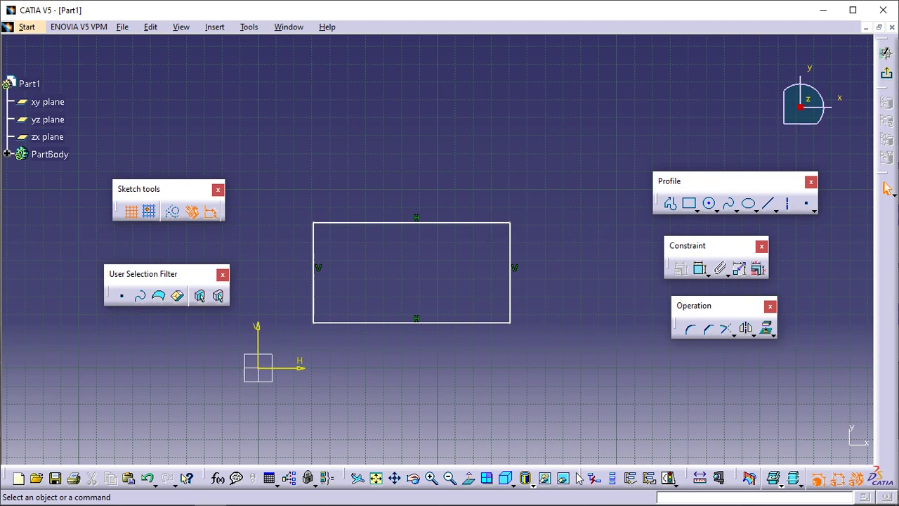
pyautogui.moveTo(658, 410); pyautogui.dragTo(692, 391)
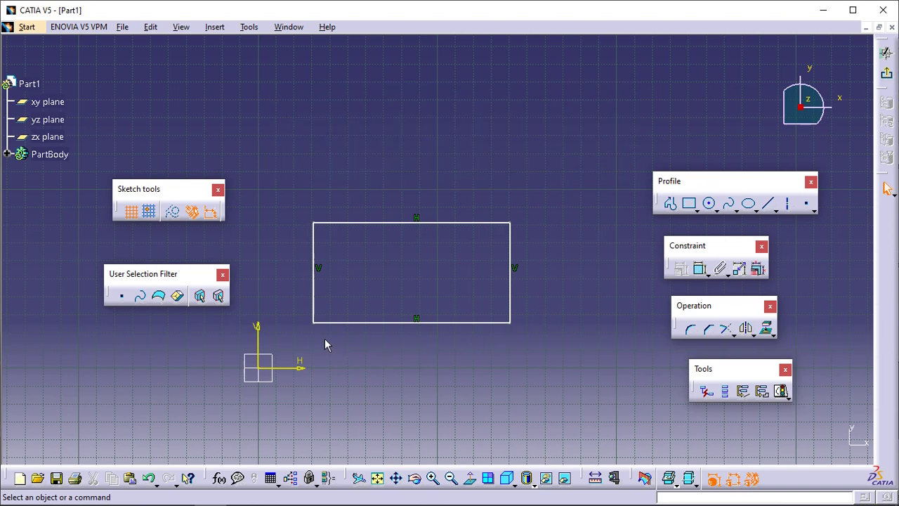
# Select the rectangle's left, top, right and bottom lines together, then trap-select the whole rectangle
pyautogui.click(319, 247)
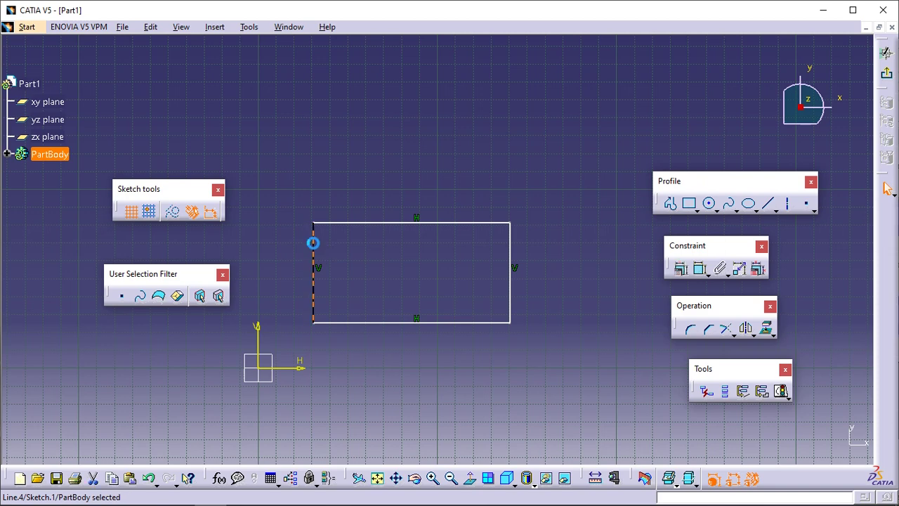
pyautogui.click(353, 248)
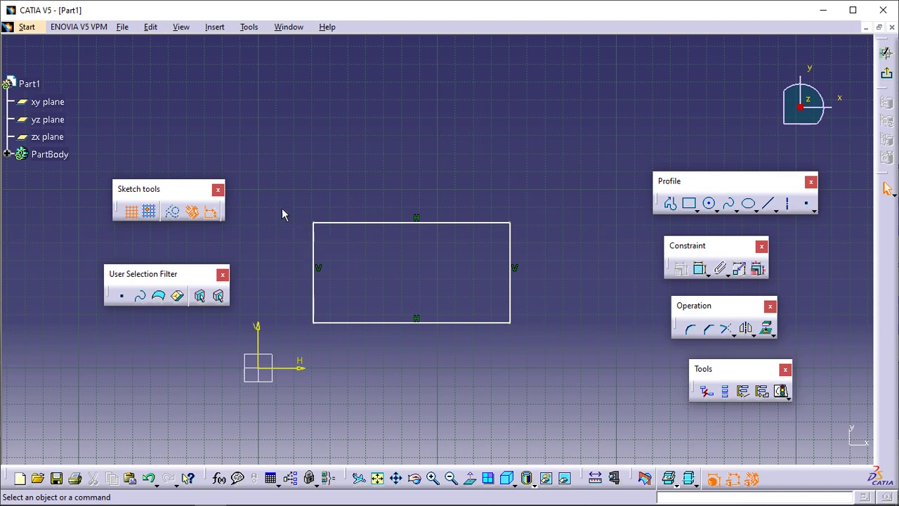
pyautogui.click(314, 245)
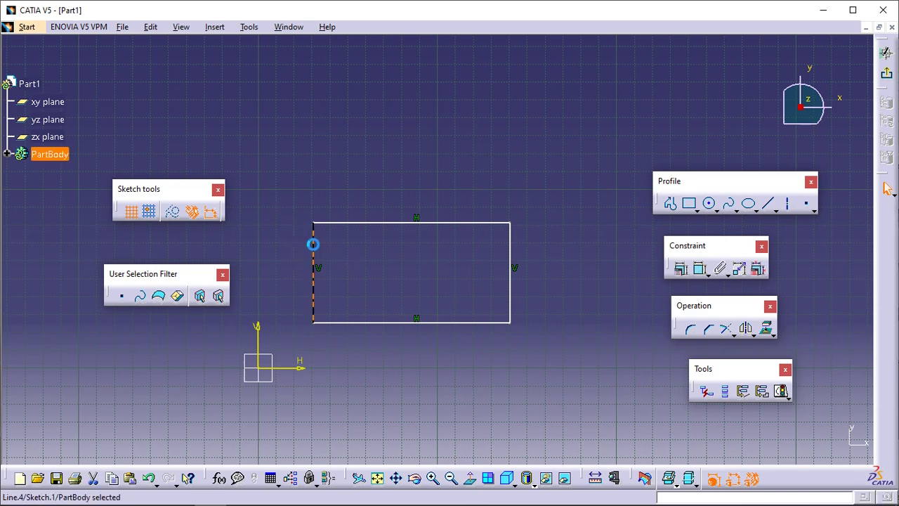
pyautogui.keyDown('ctrl'); pyautogui.click(371, 223); pyautogui.keyUp('ctrl')
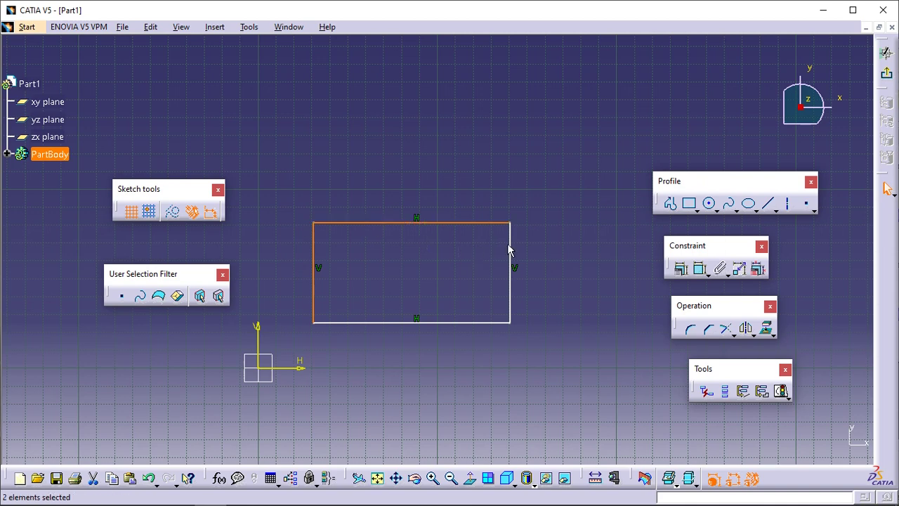
pyautogui.keyDown('ctrl'); pyautogui.click(510, 251); pyautogui.keyUp('ctrl')
pyautogui.keyDown('ctrl'); pyautogui.click(479, 322); pyautogui.keyUp('ctrl')
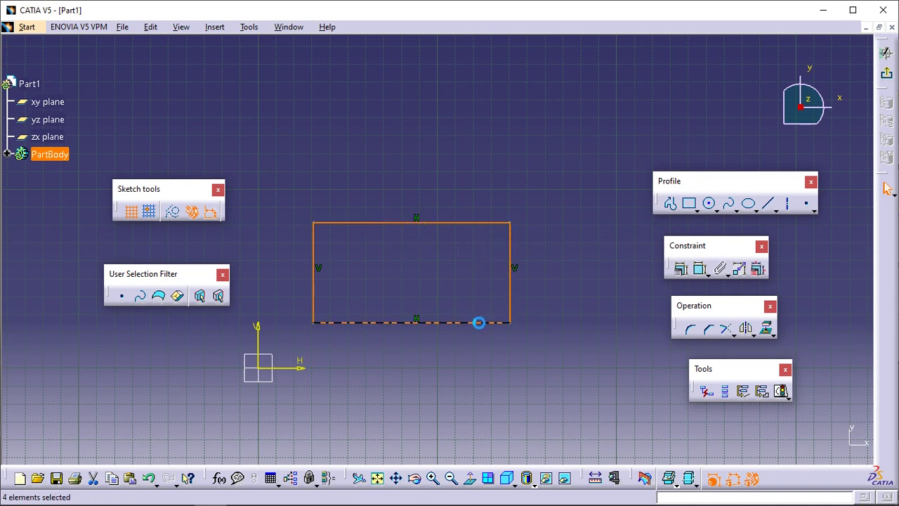
pyautogui.click(546, 167)
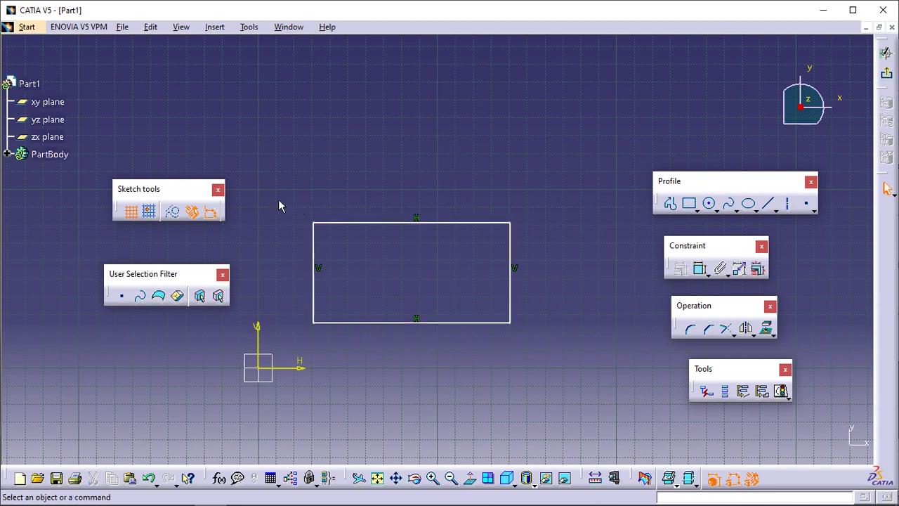
pyautogui.moveTo(276, 198)
pyautogui.mouseDown()
pyautogui.moveTo(405, 305)
pyautogui.moveTo(494, 339)
pyautogui.moveTo(556, 338)
pyautogui.mouseUp()
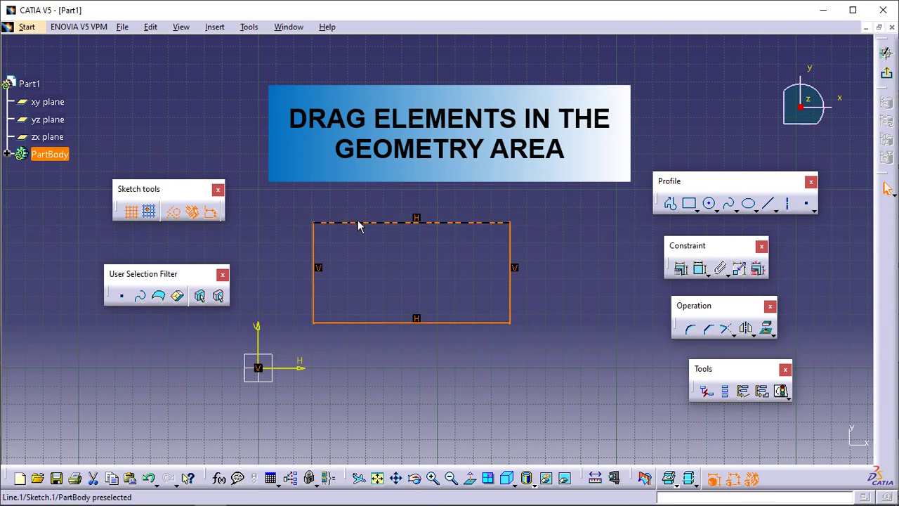
# Drag the rectangle's top line upward to make the rectangle taller
pyautogui.click(378, 203)
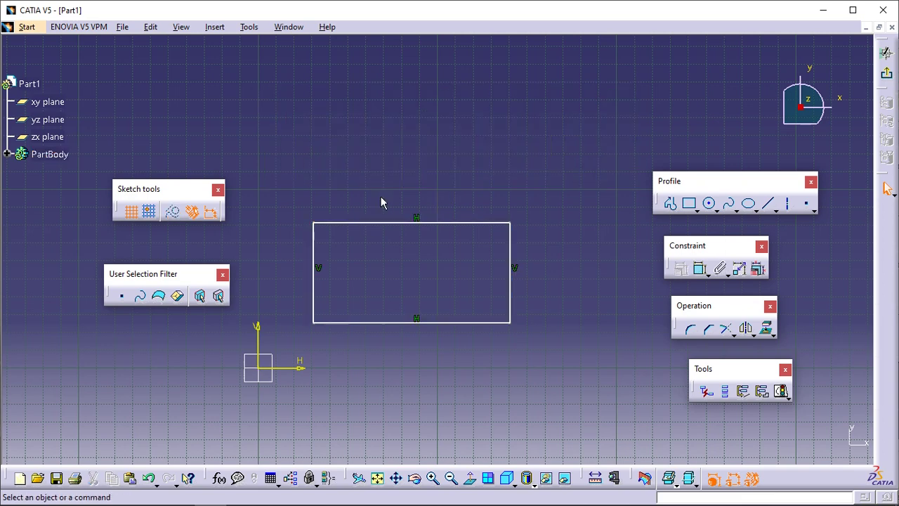
pyautogui.click(348, 225)
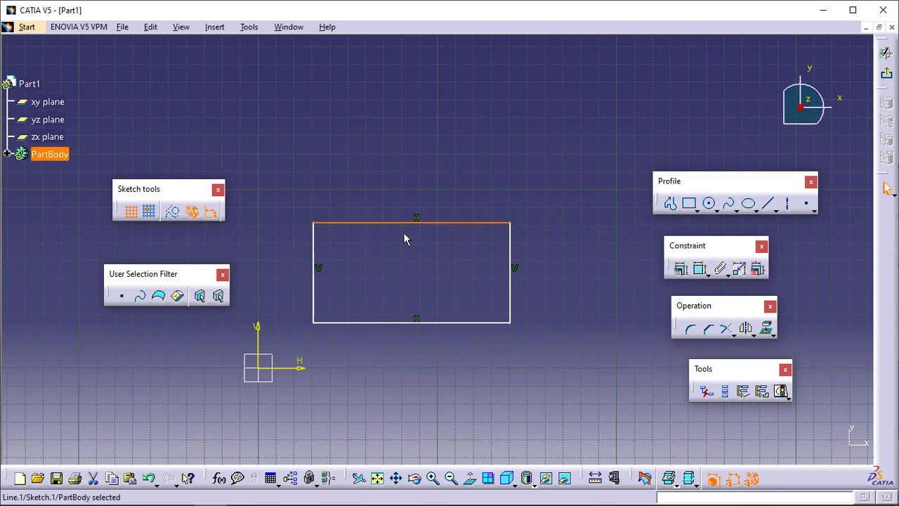
pyautogui.moveTo(412, 226)
pyautogui.mouseDown()
pyautogui.moveTo(395, 124)
pyautogui.moveTo(375, 155)
pyautogui.moveTo(395, 213)
pyautogui.moveTo(421, 213)
pyautogui.moveTo(415, 189)
pyautogui.moveTo(415, 227)
pyautogui.mouseUp()
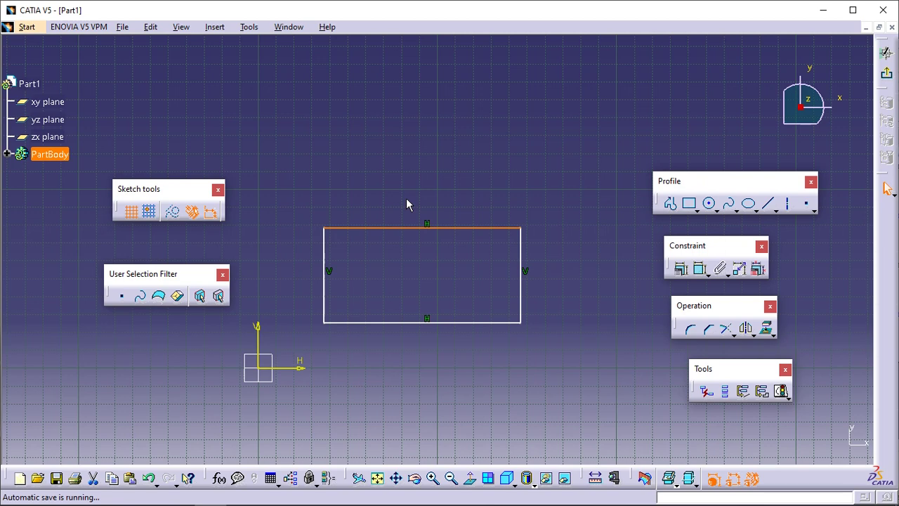
pyautogui.click(383, 206)
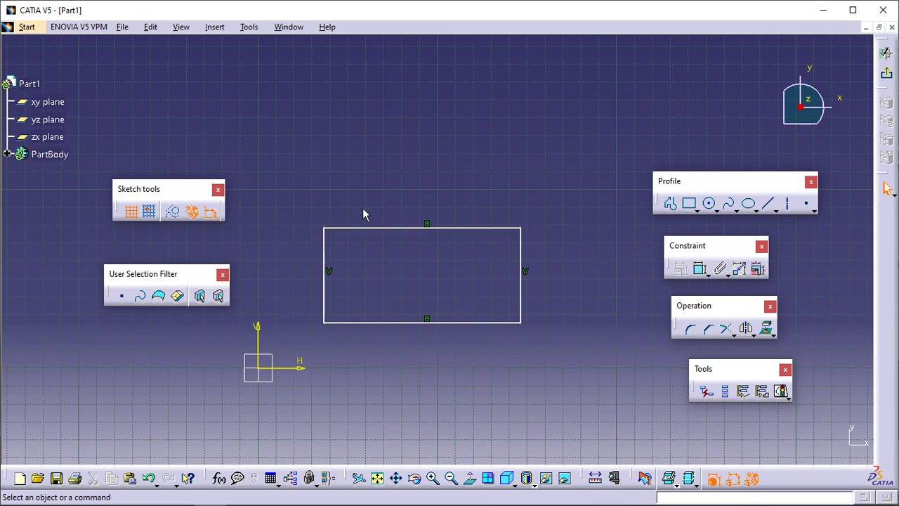
# Trap-select the whole rectangle and drag it up and right to a new spot
pyautogui.moveTo(296, 197); pyautogui.dragTo(551, 344)
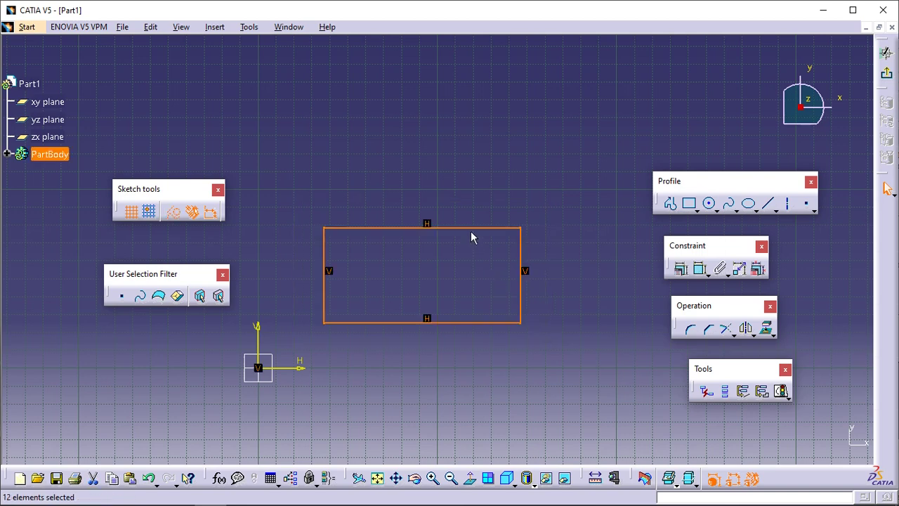
pyautogui.moveTo(478, 232)
pyautogui.mouseDown()
pyautogui.moveTo(478, 203)
pyautogui.moveTo(536, 154)
pyautogui.moveTo(554, 212)
pyautogui.moveTo(505, 235)
pyautogui.moveTo(463, 231)
pyautogui.moveTo(475, 196)
pyautogui.moveTo(496, 224)
pyautogui.moveTo(464, 229)
pyautogui.mouseUp()
pyautogui.click(474, 201)
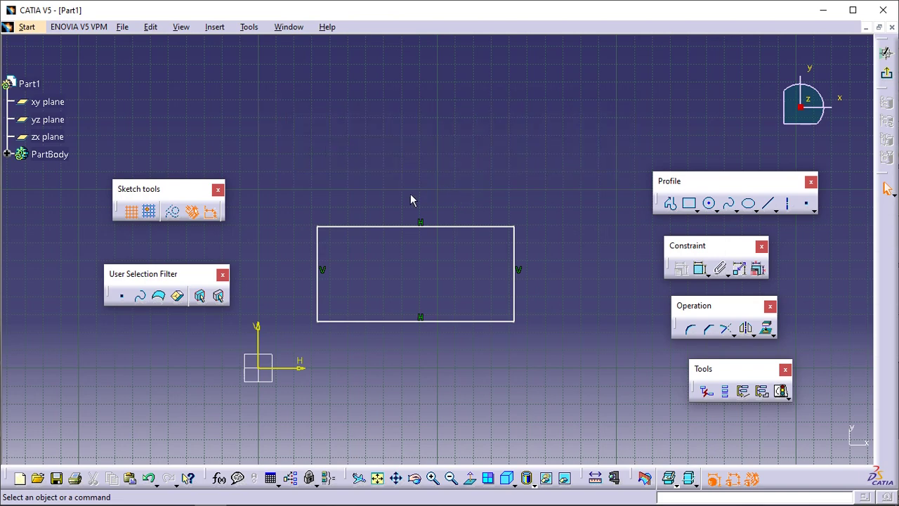
# Pan the sketch view and re-centre it on several points, ending near the rectangle
pyautogui.moveTo(411, 195)
pyautogui.mouseDown(button='middle')
pyautogui.moveTo(505, 201)
pyautogui.moveTo(529, 134)
pyautogui.moveTo(430, 130)
pyautogui.moveTo(358, 206)
pyautogui.moveTo(415, 229)
pyautogui.moveTo(479, 159)
pyautogui.moveTo(438, 154)
pyautogui.moveTo(424, 183)
pyautogui.mouseUp(button='middle')
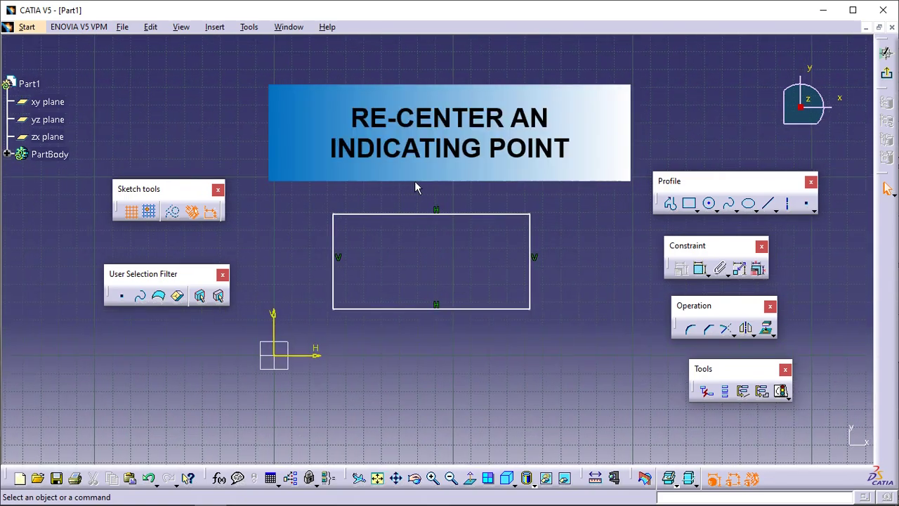
pyautogui.middleClick(297, 329)
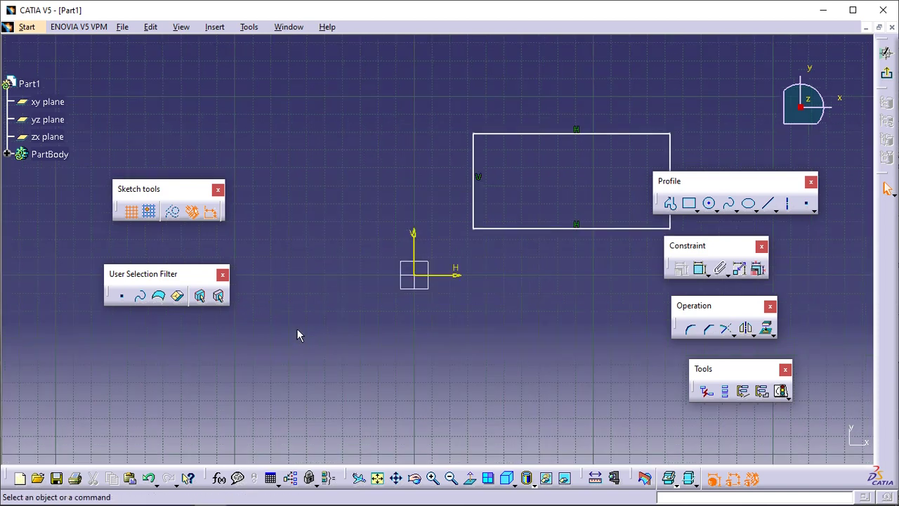
pyautogui.middleClick(566, 181)
pyautogui.middleClick(463, 92)
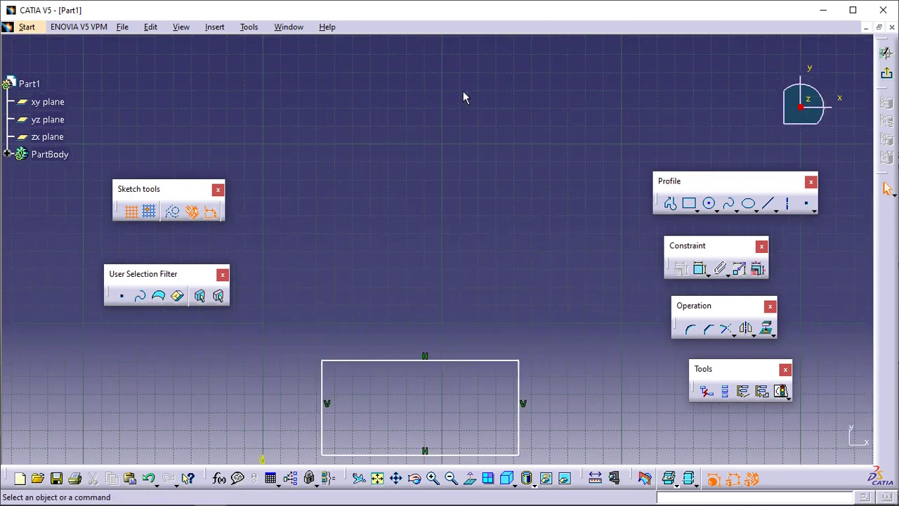
pyautogui.middleClick(422, 414)
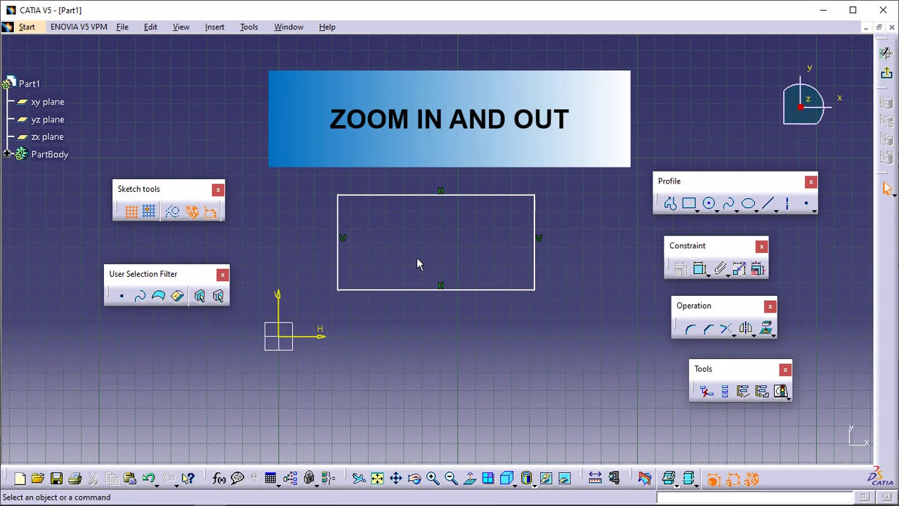
# Zoom the sketch view in and back out so the rectangle appears slightly smaller
pyautogui.middleClick(429, 243)
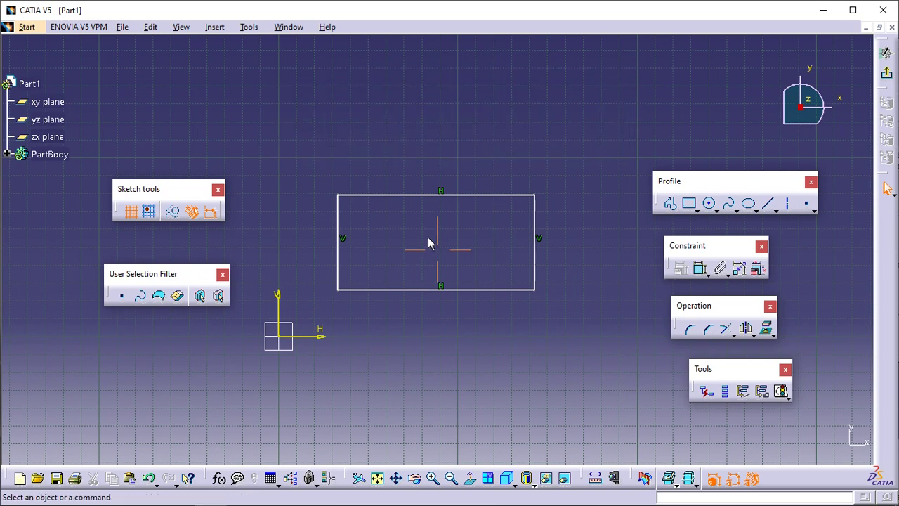
pyautogui.middleClick(429, 243)
pyautogui.moveTo(429, 243)
pyautogui.keyDown('ctrl'); pyautogui.mouseDown(button='middle')
pyautogui.moveTo(433, 185)
pyautogui.moveTo(435, 257)
pyautogui.mouseUp(button='middle'); pyautogui.keyUp('ctrl')
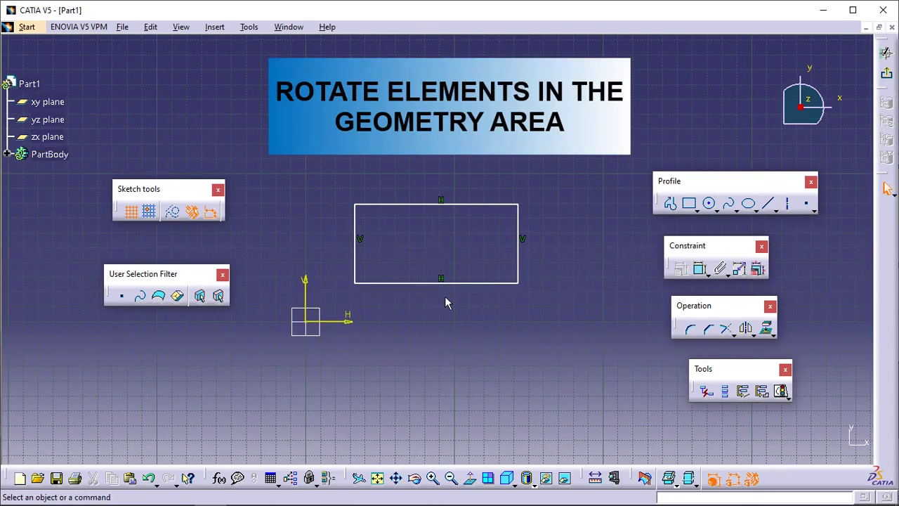
# Rotate the view around the rectangle, then exit the sketch back to Part Design
pyautogui.middleClick(436, 239)
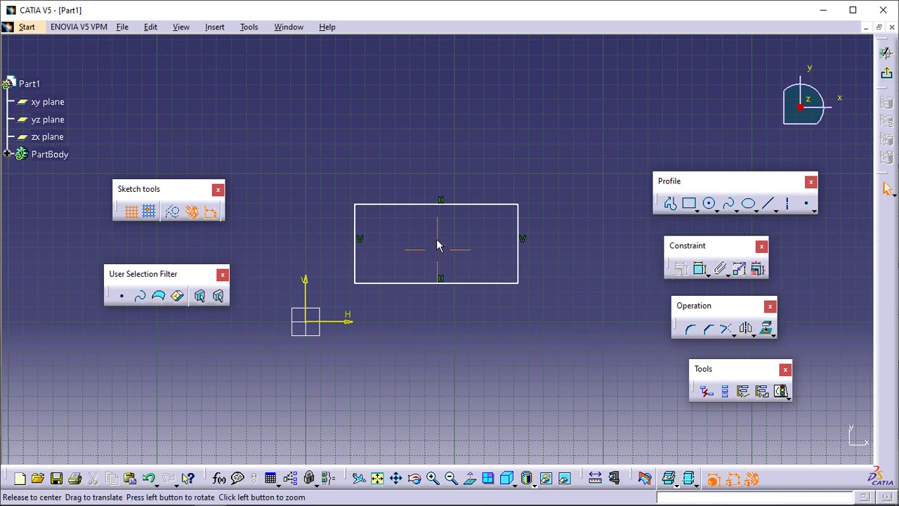
pyautogui.moveTo(437, 245)
pyautogui.mouseDown(button='middle')
pyautogui.moveTo(423, 260)
pyautogui.moveTo(396, 265)
pyautogui.moveTo(366, 296)
pyautogui.moveTo(397, 335)
pyautogui.moveTo(484, 297)
pyautogui.moveTo(510, 232)
pyautogui.moveTo(444, 241)
pyautogui.moveTo(448, 290)
pyautogui.mouseUp(button='middle')
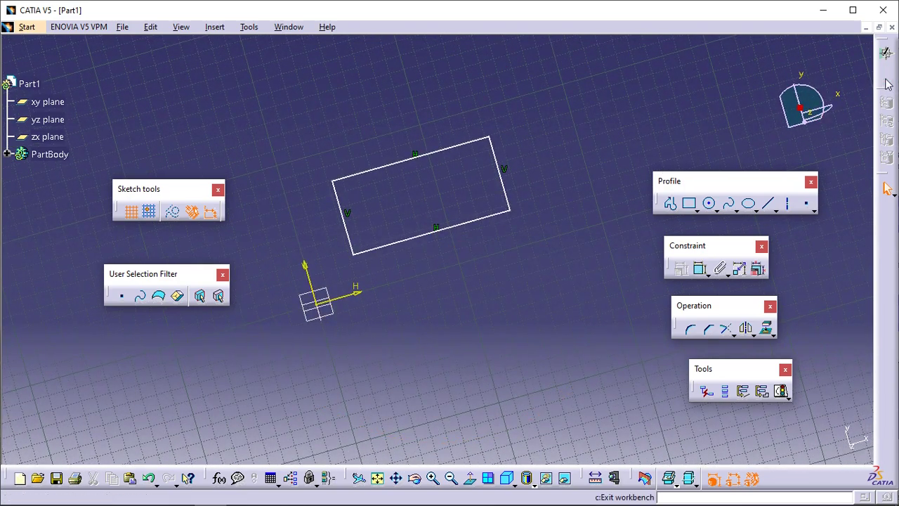
pyautogui.click(886, 54)
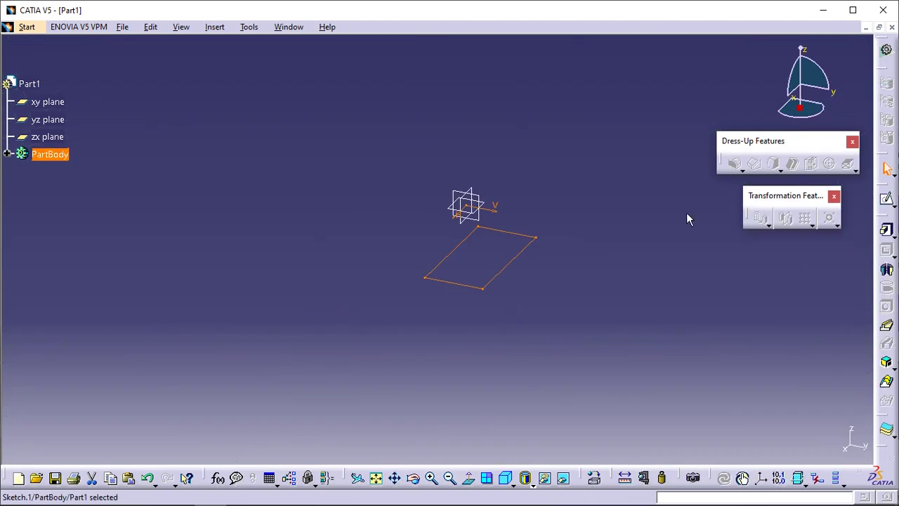